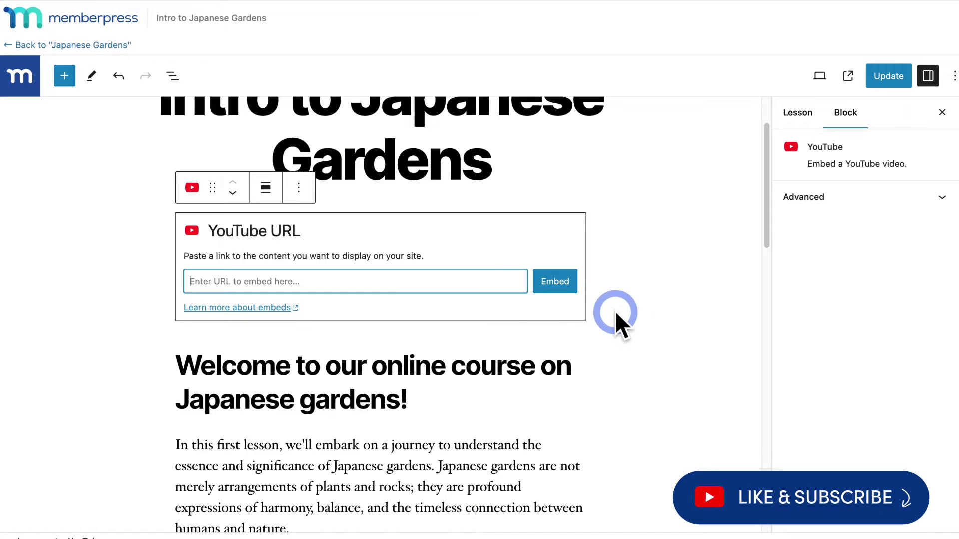
Paste the Japanese Gardens YouTube link into the embed field and embed it
text(https://youtu.be/WHrtg7sXpC4)
click(557, 282)
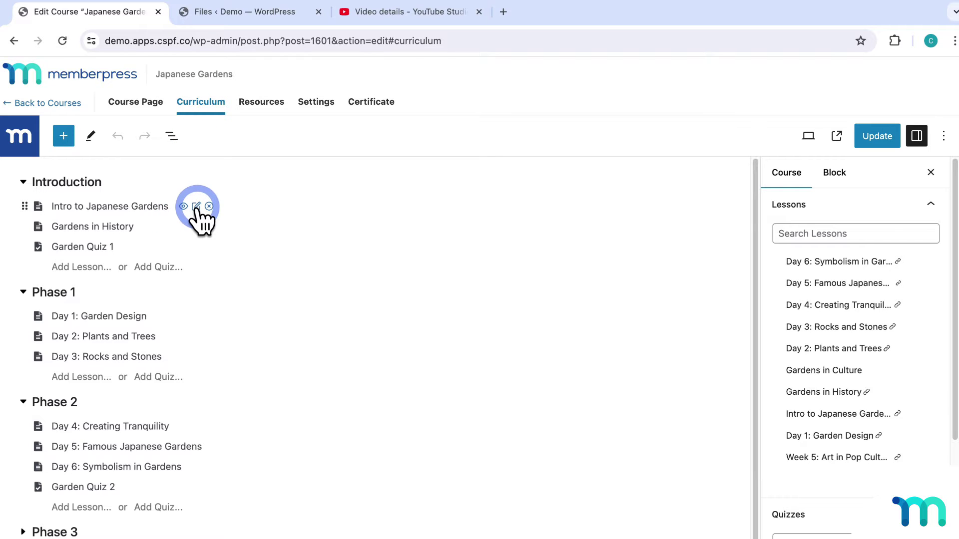
Open the Intro to Japanese Gardens lesson and scroll through its welcome heading and paragraphs
click(197, 207)
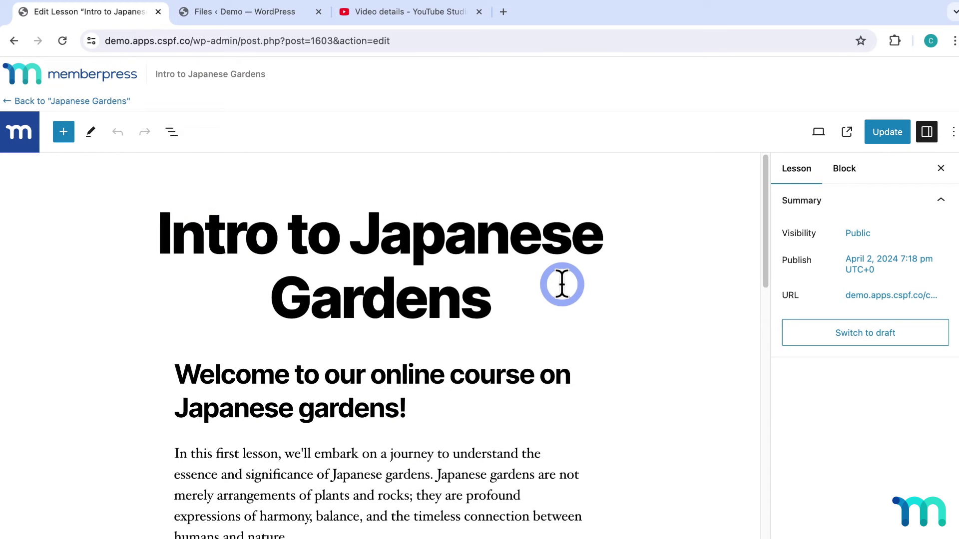
scroll(562, 284, down, 8)
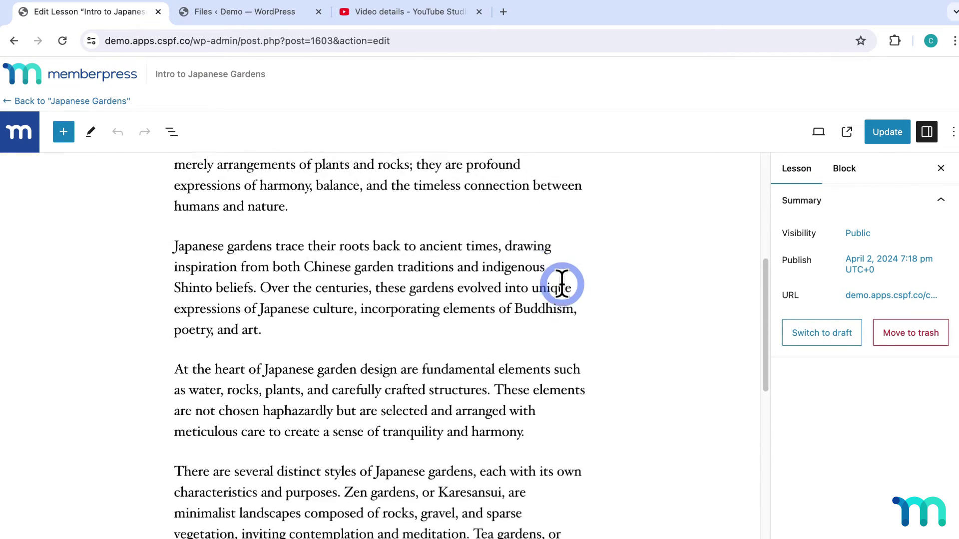
scroll(561, 284, up, 7)
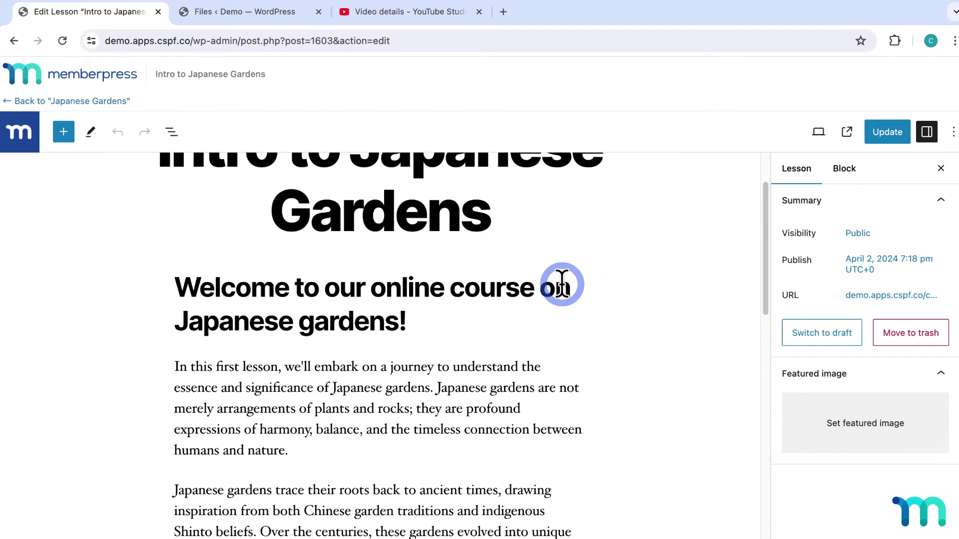
scroll(562, 284, up, 1)
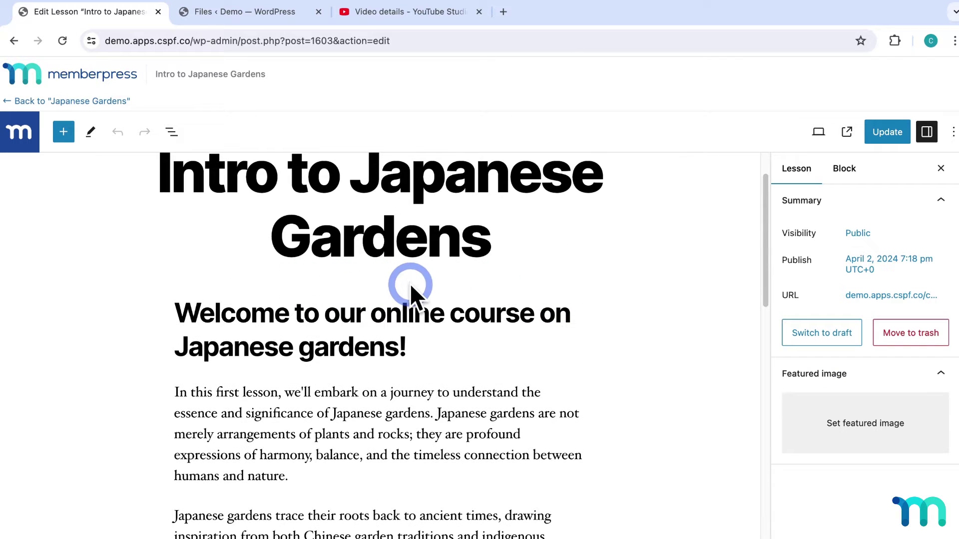
scroll(411, 287, up, 1)
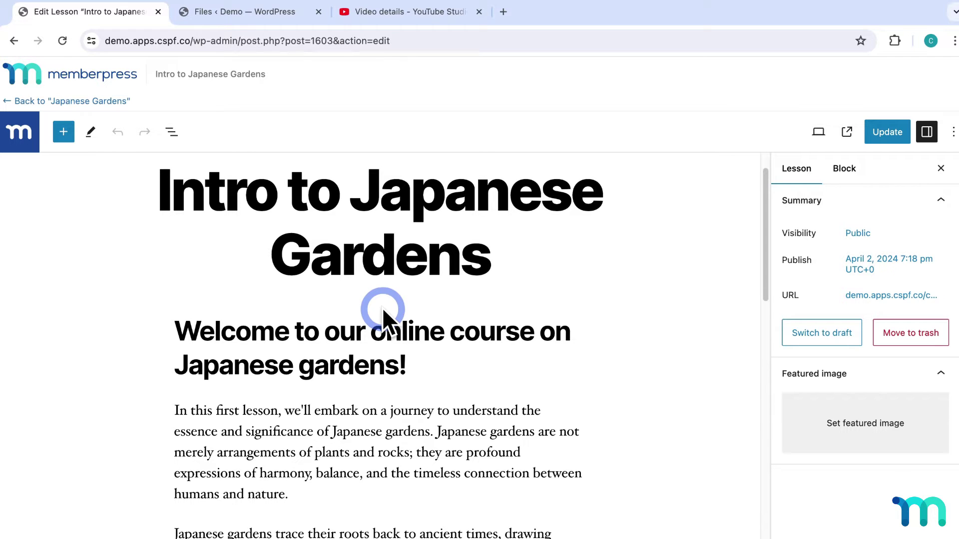
Confirm the Japanese Gardens video's visibility stays Unlisted in YouTube Studio
click(444, 12)
click(621, 132)
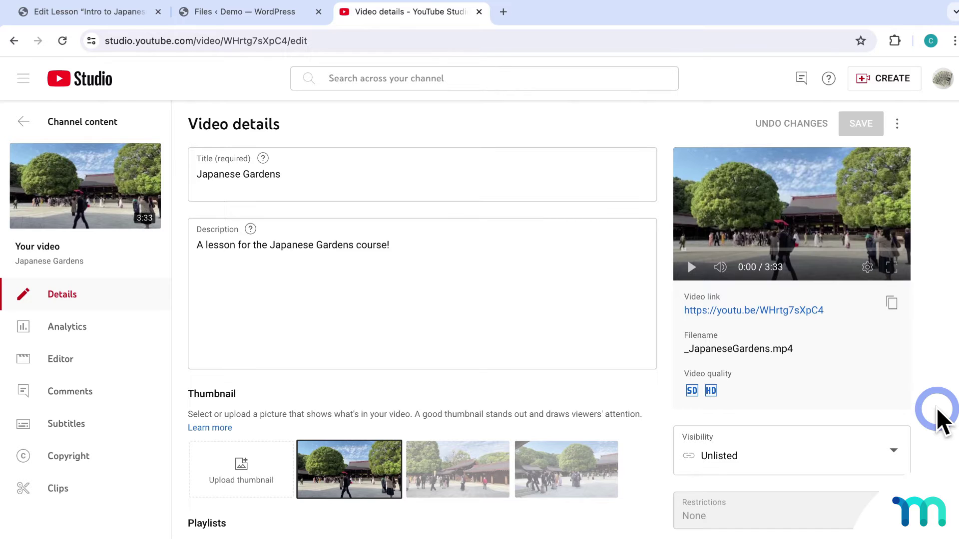
scroll(939, 419, down, 2)
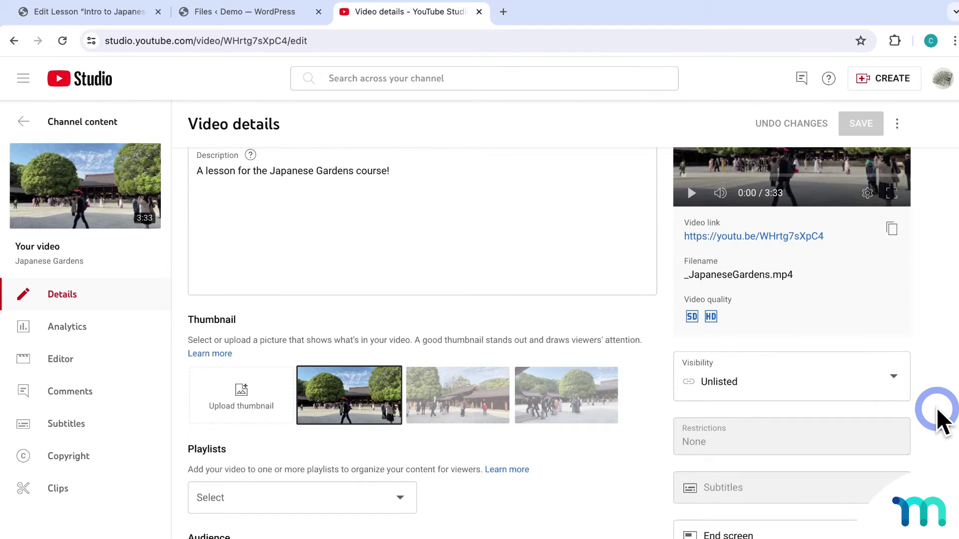
scroll(938, 420, down, 2)
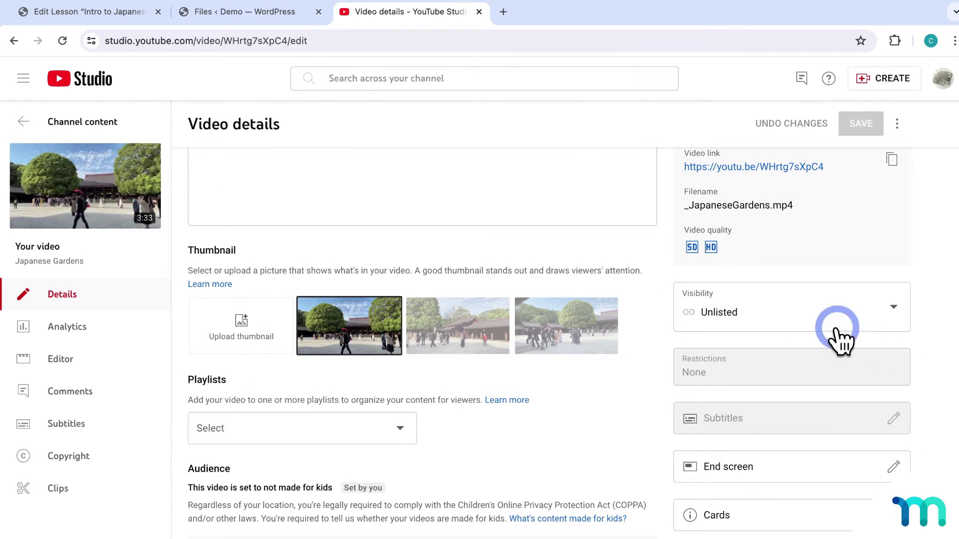
click(878, 316)
click(714, 367)
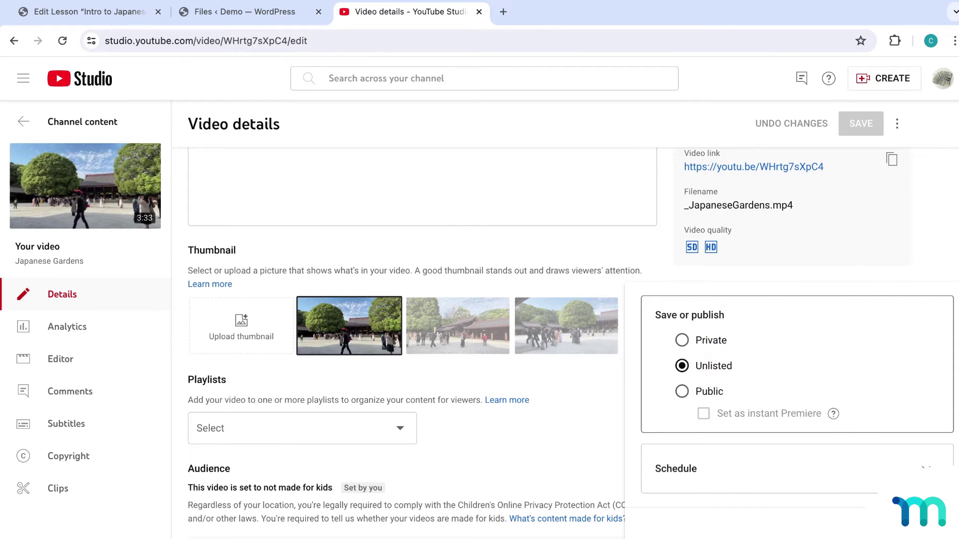
click(929, 260)
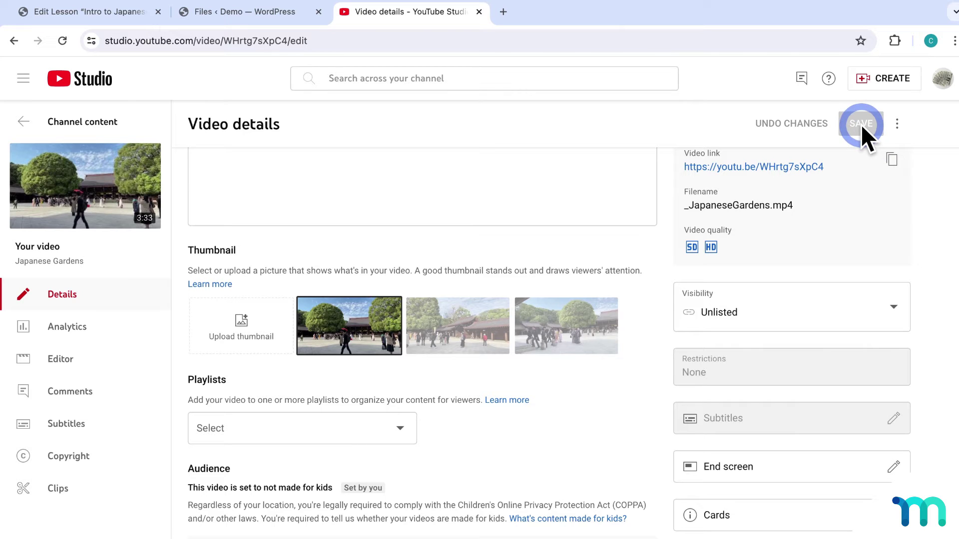
Copy the Japanese Gardens video's link from its details page
scroll(927, 209, up, 3)
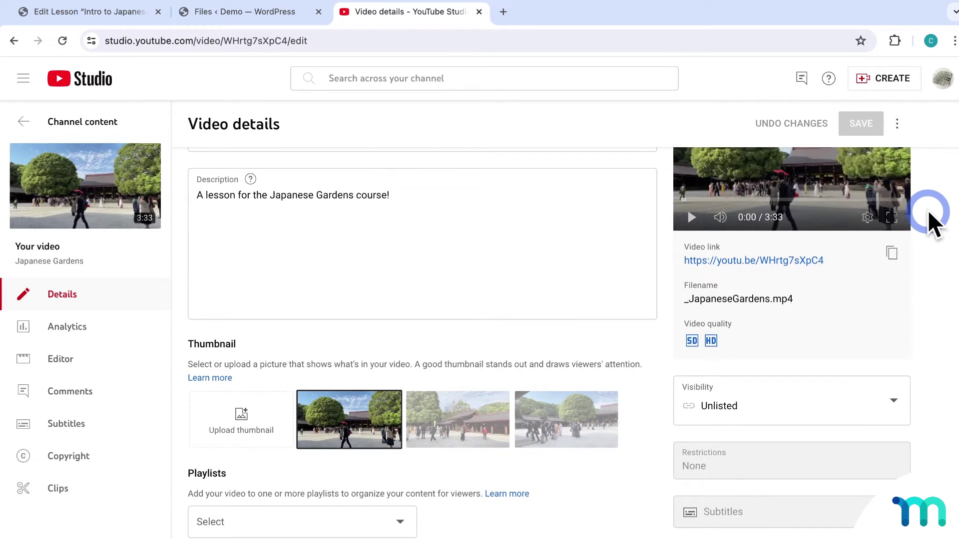
scroll(927, 210, up, 1)
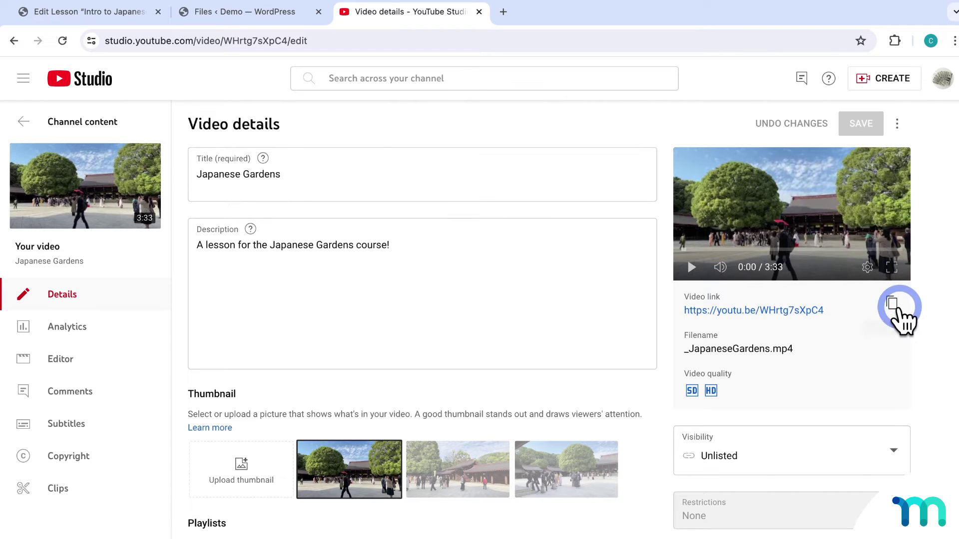
click(897, 308)
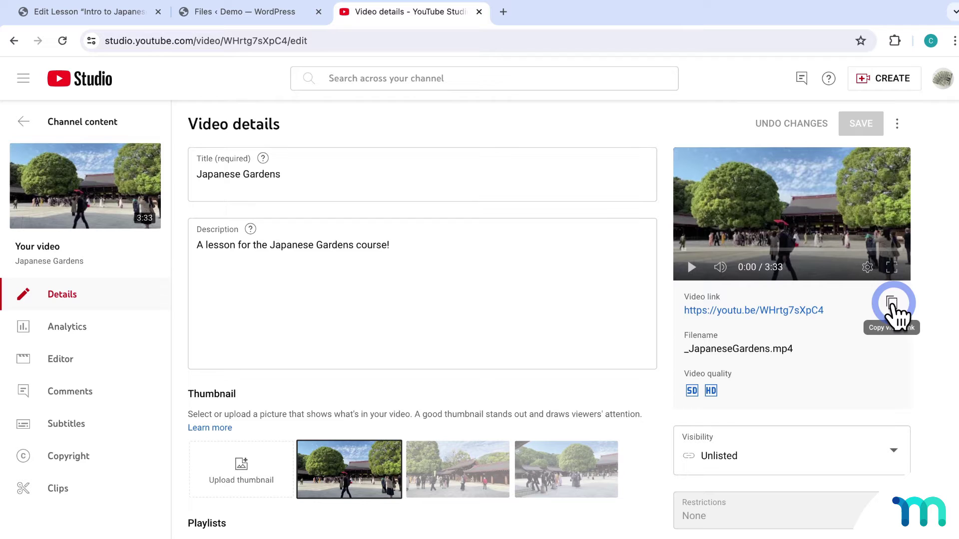
Add an empty paragraph block above the welcome heading in the lesson editor
click(136, 15)
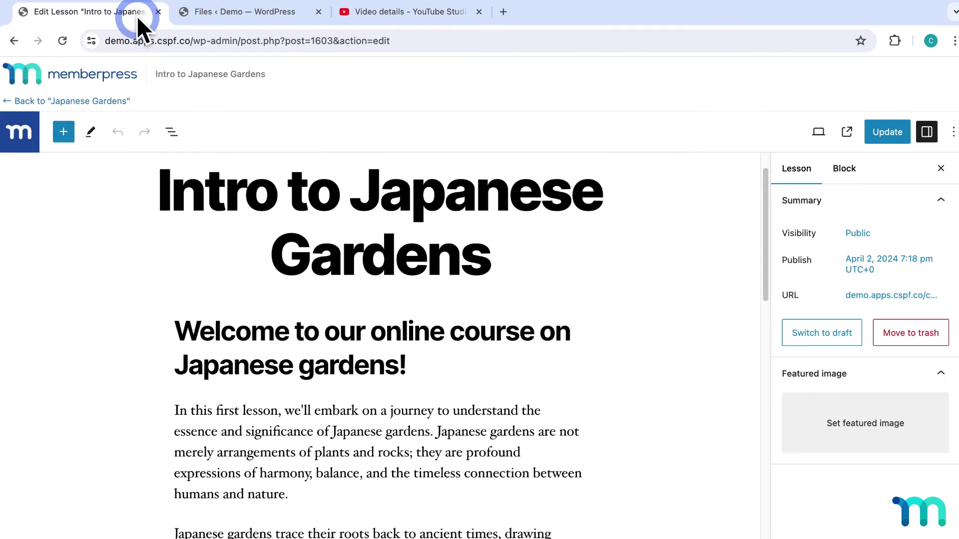
click(178, 327)
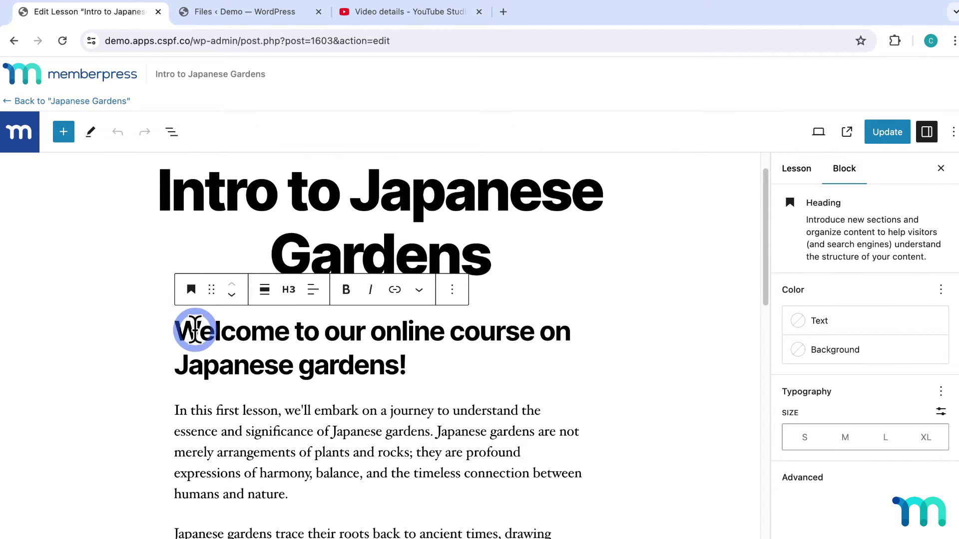
key(Return)
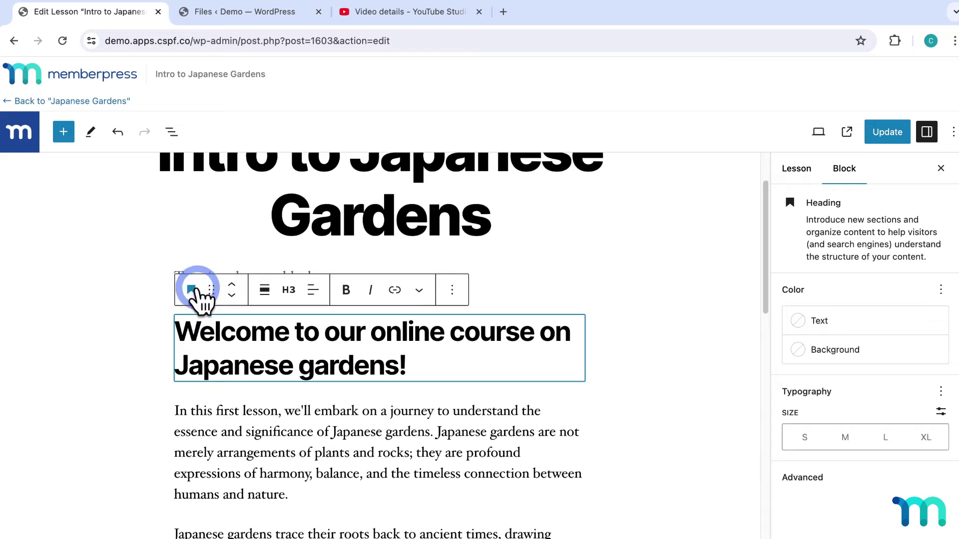
click(195, 270)
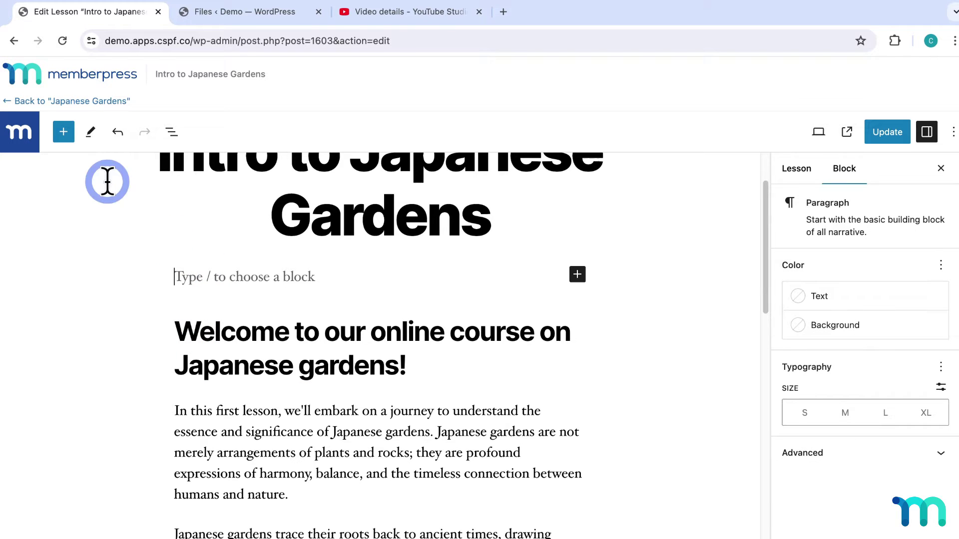
click(64, 131)
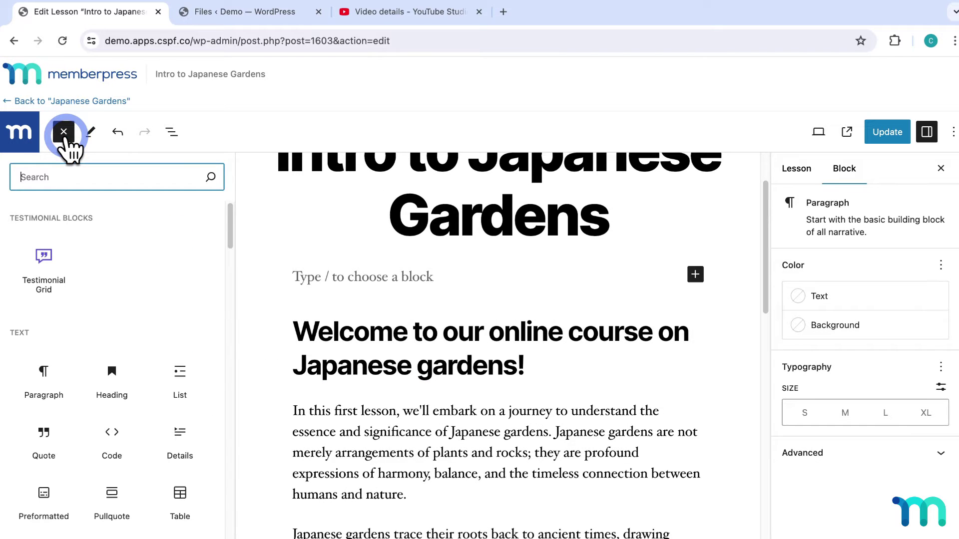
text(yout)
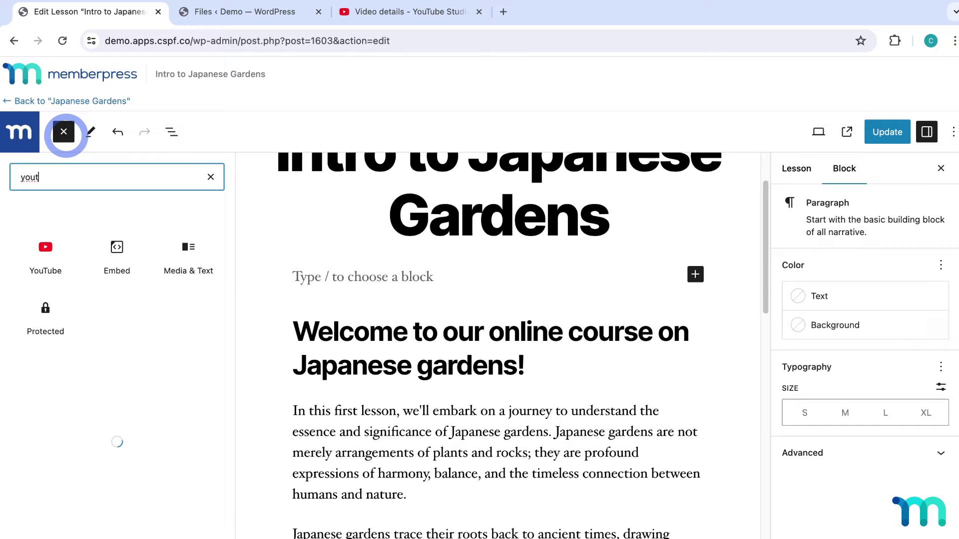
mouse_move(47, 257)
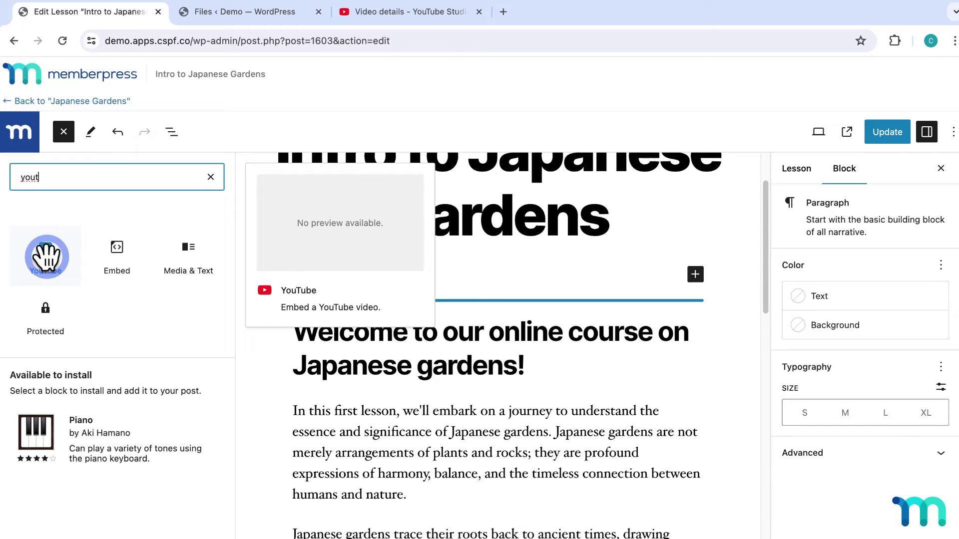
click(694, 273)
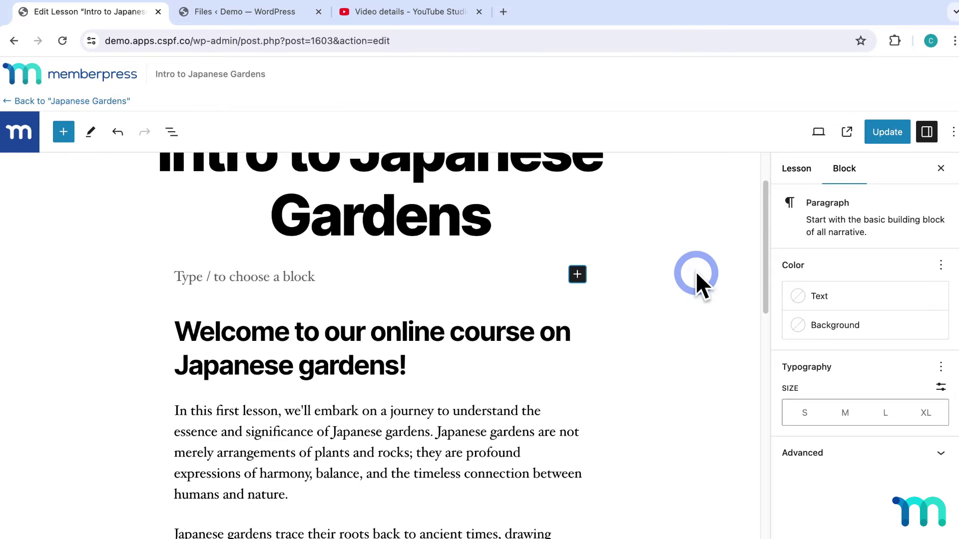
Insert a YouTube embed block there, embed the copied video link, and show its advanced settings
click(577, 274)
text(you)
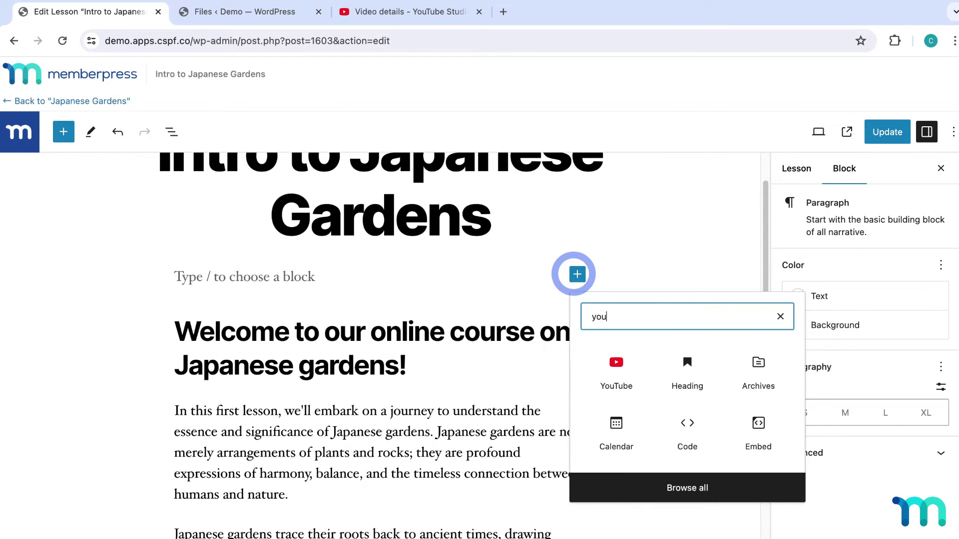
text(tube)
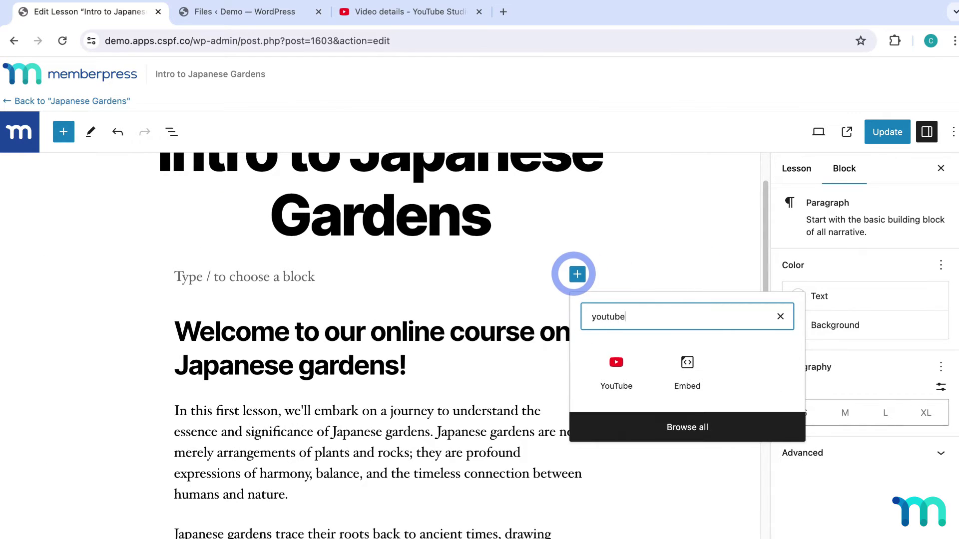
click(630, 379)
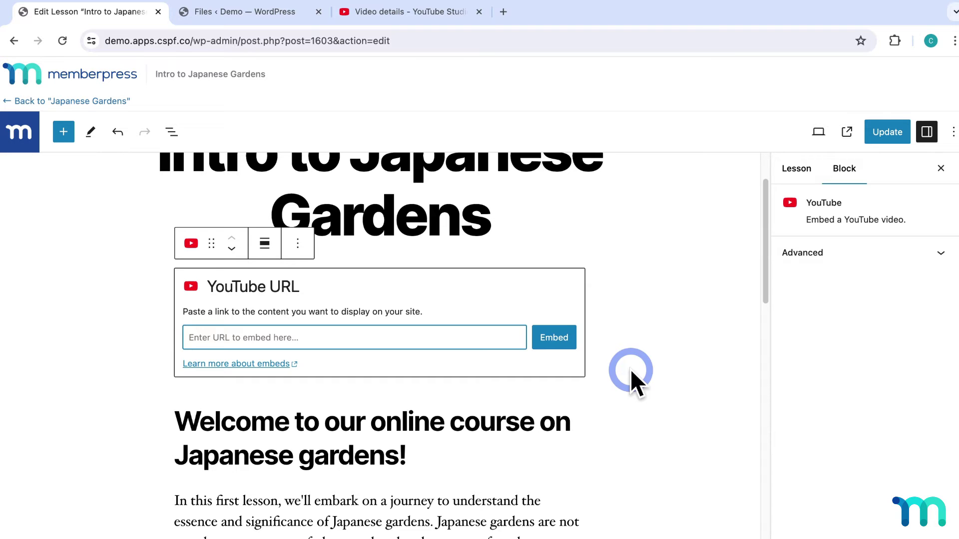
key(super+v)
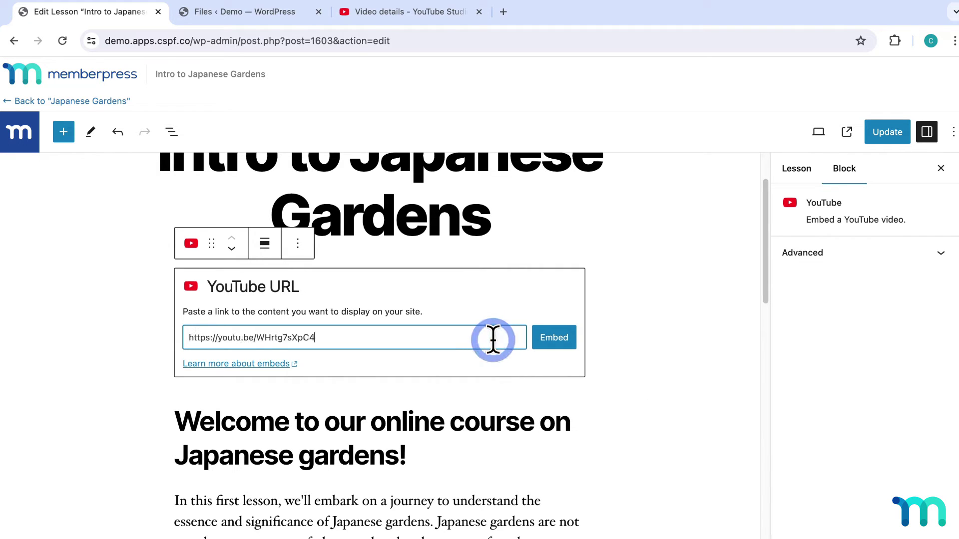
click(554, 338)
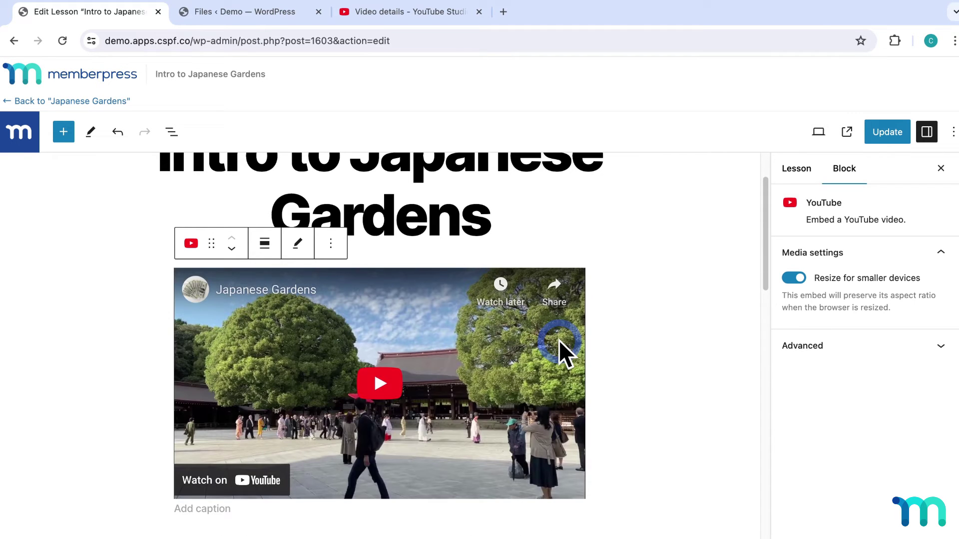
click(928, 345)
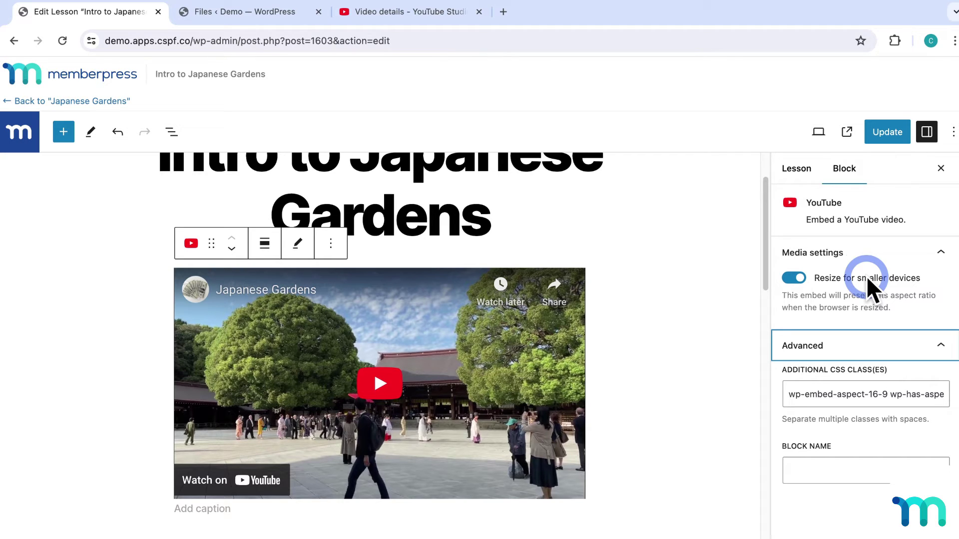
Search the block library for 'video', then 'embed', to find the YouTube embed block
click(64, 131)
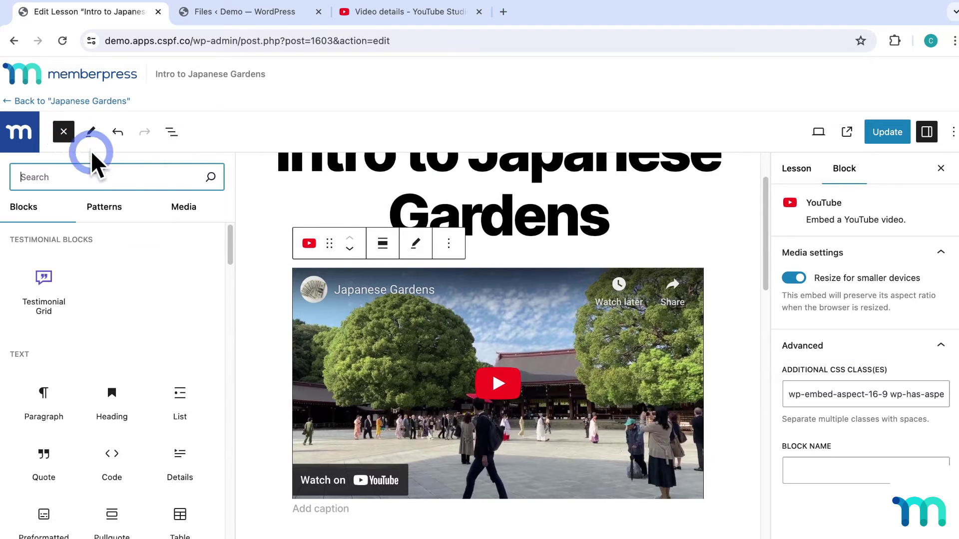
text(v)
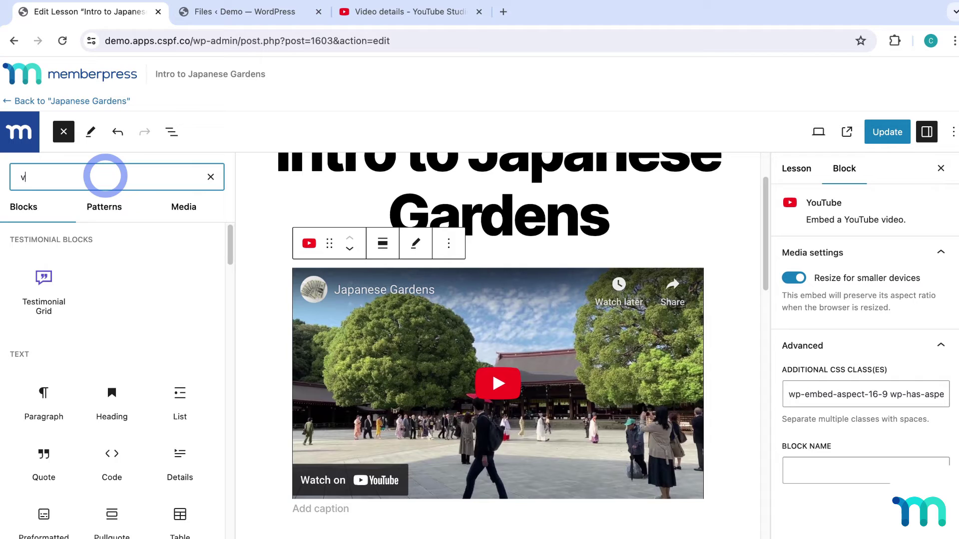
text(ideo)
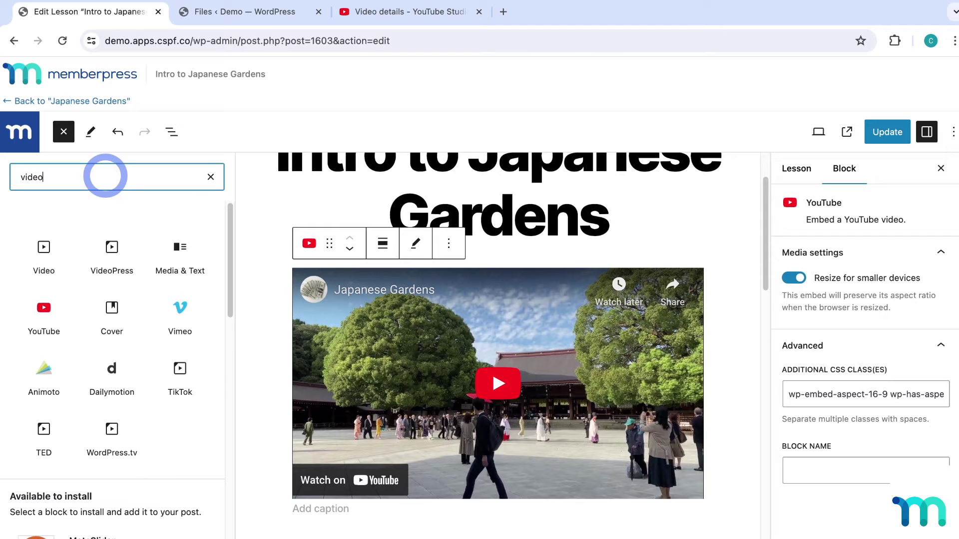
mouse_move(188, 312)
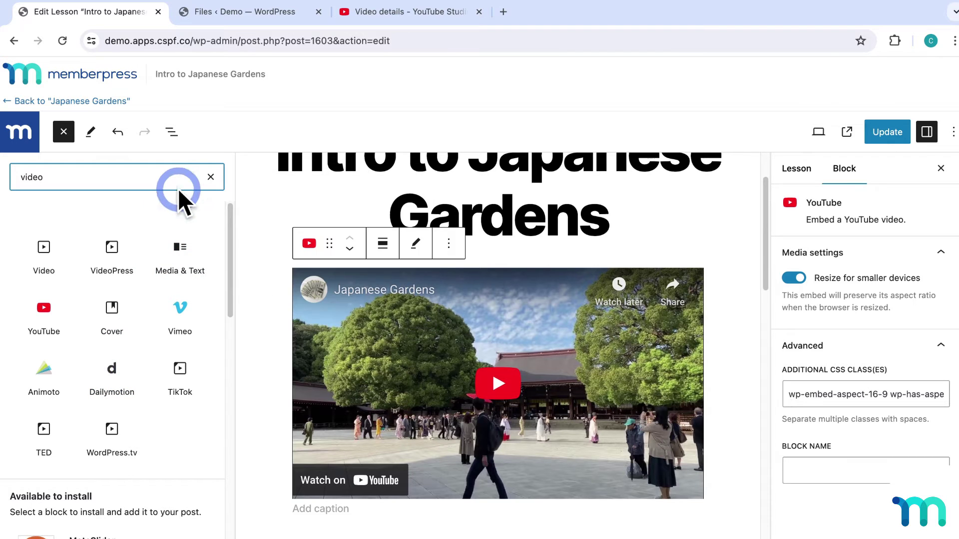
key(BackSpace)
key(BackSpace)
key(BackSpace)
key(BackSpace)
key(BackSpace)
text(embed)
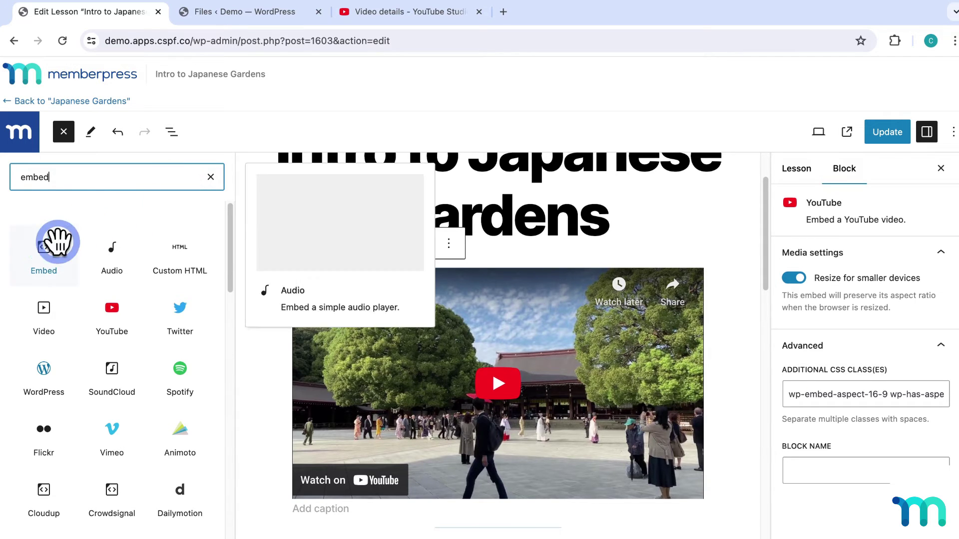
mouse_move(44, 247)
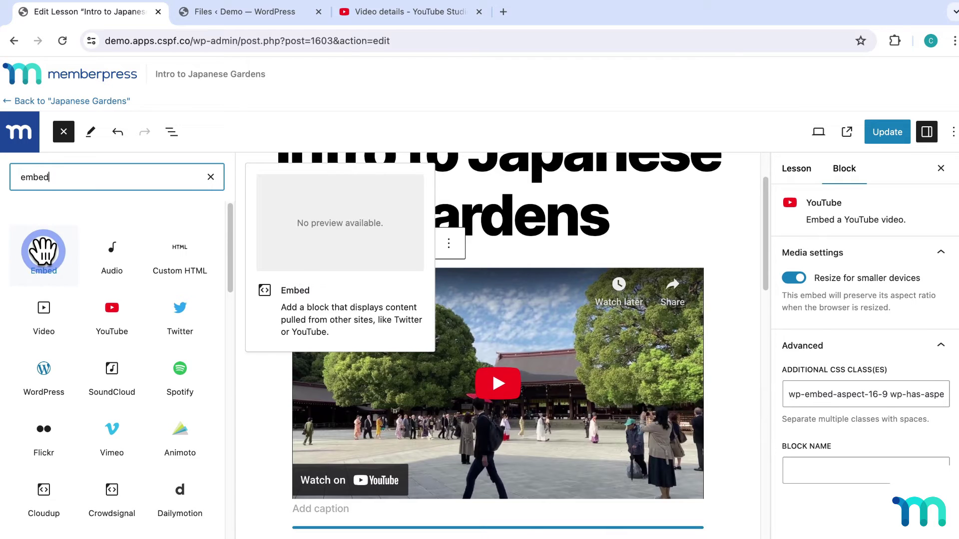
mouse_move(178, 242)
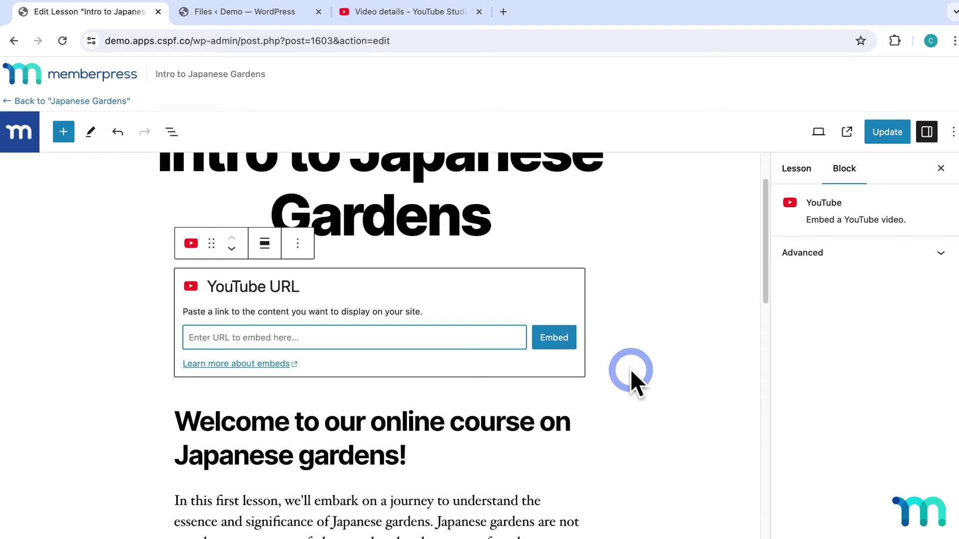
Paste the Japanese Gardens YouTube link into the empty YouTube block and embed it
click(493, 338)
text(https://youtu.be/WHrtg7sXpC4)
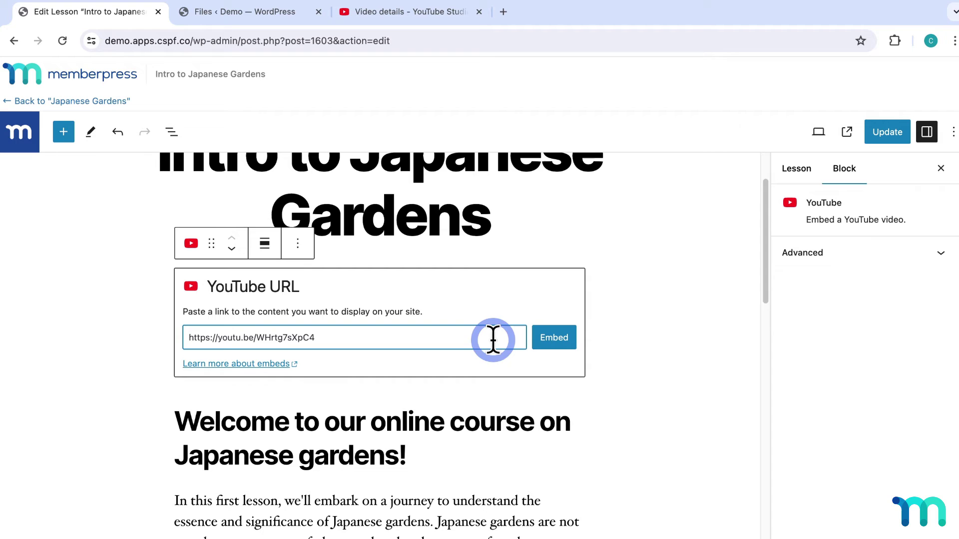
click(556, 341)
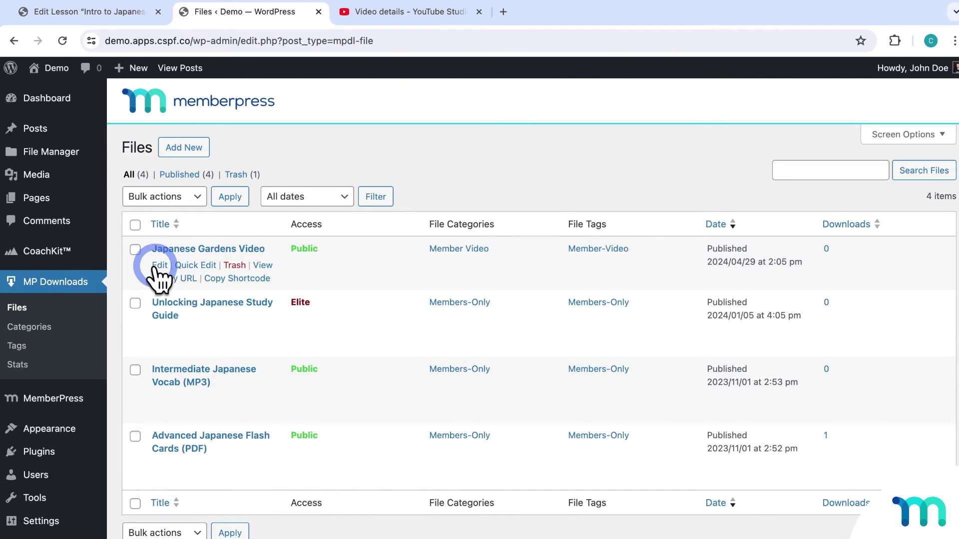
Copy the Japanese Gardens Video file's URL from the downloads list and return to the lesson editor
click(189, 254)
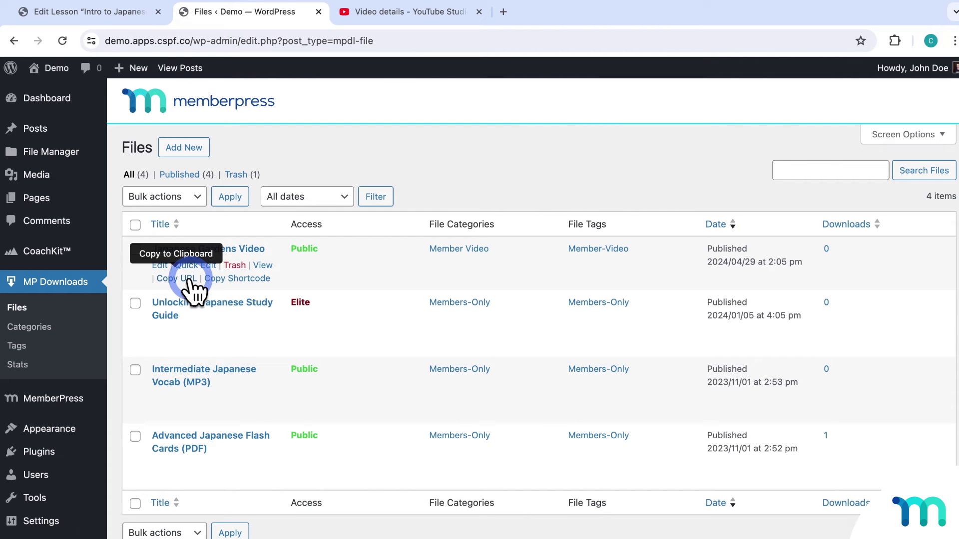
click(181, 279)
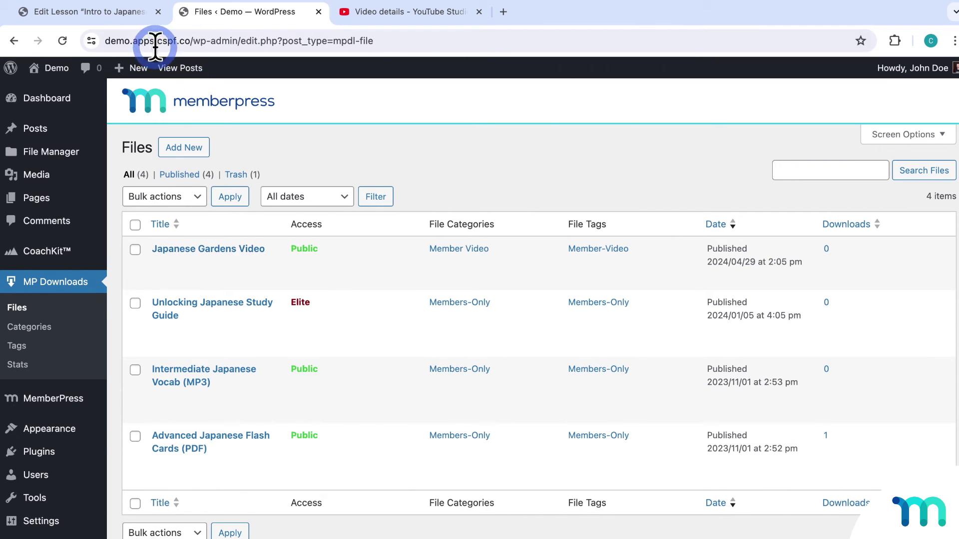
click(140, 14)
Insert a Video block above the welcome heading
click(175, 291)
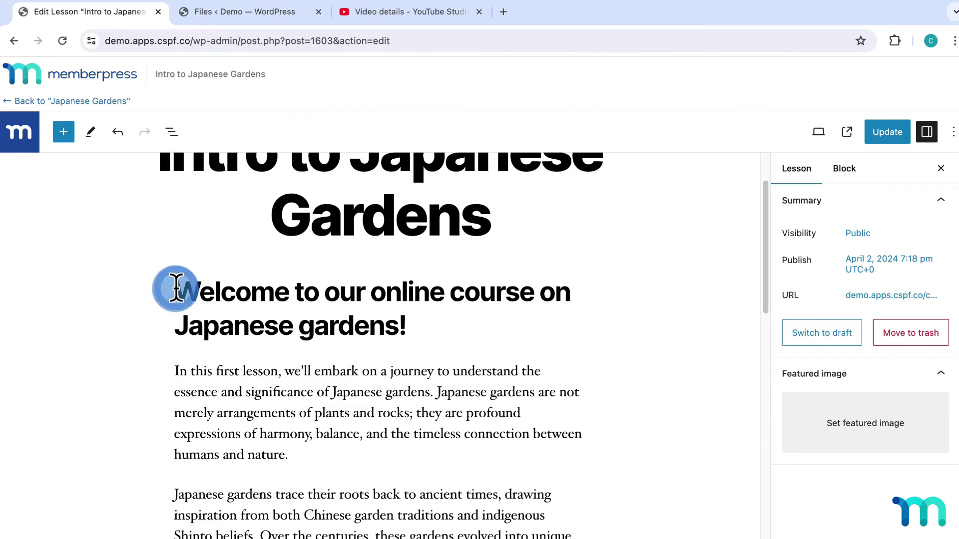
key(Return)
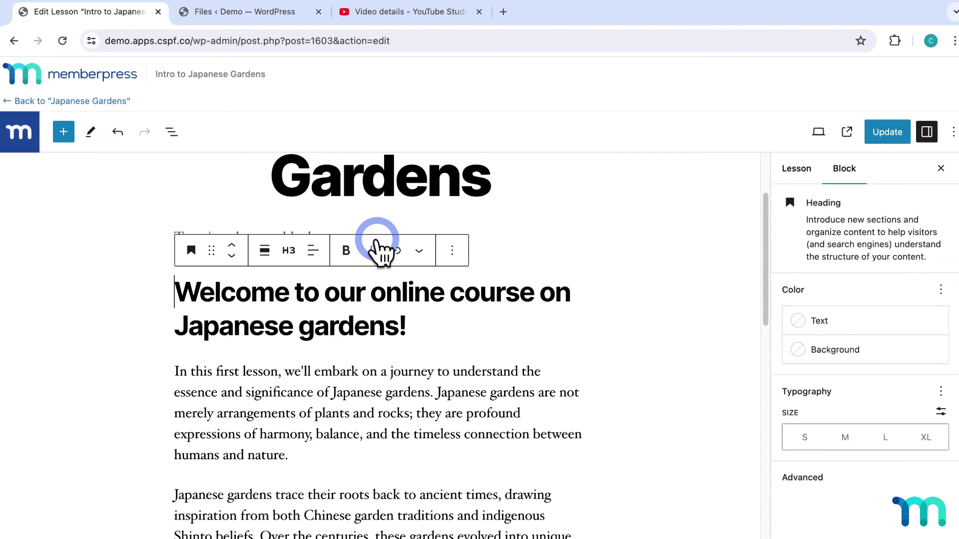
click(577, 235)
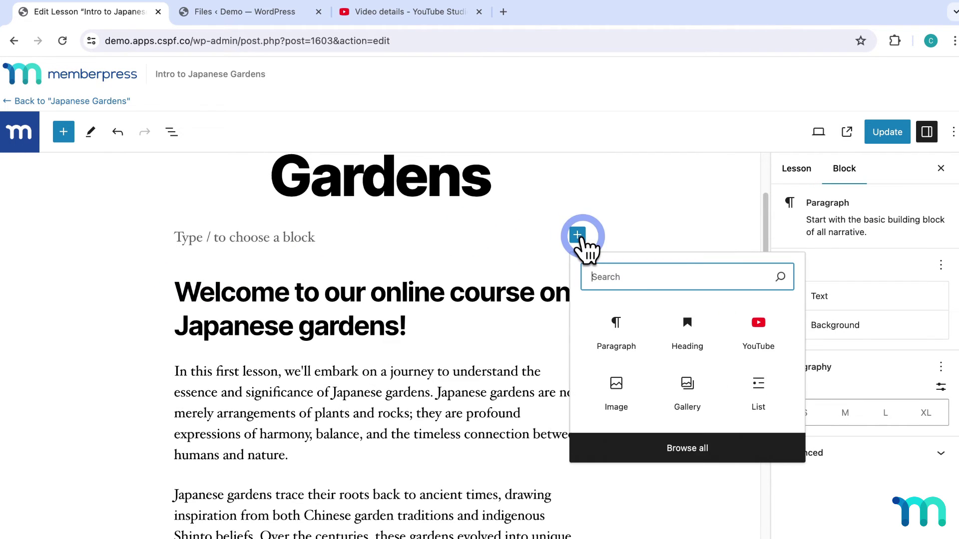
text(video)
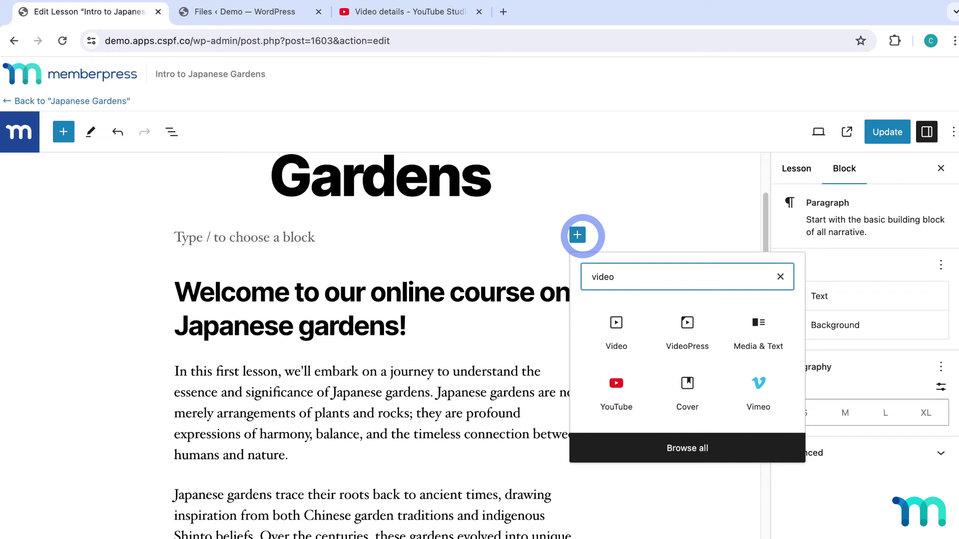
click(617, 324)
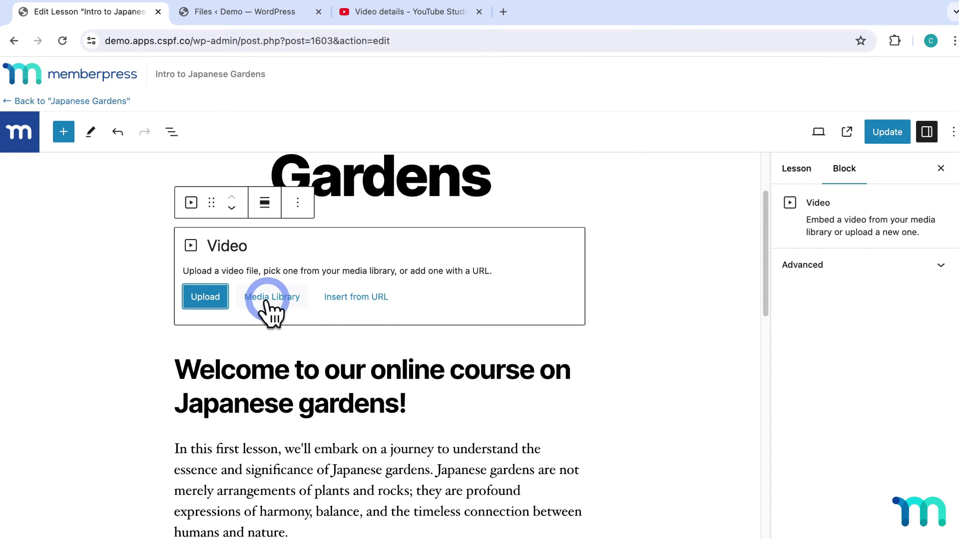
Load the video from the copied Japanese Gardens file URL and save the lesson
click(350, 302)
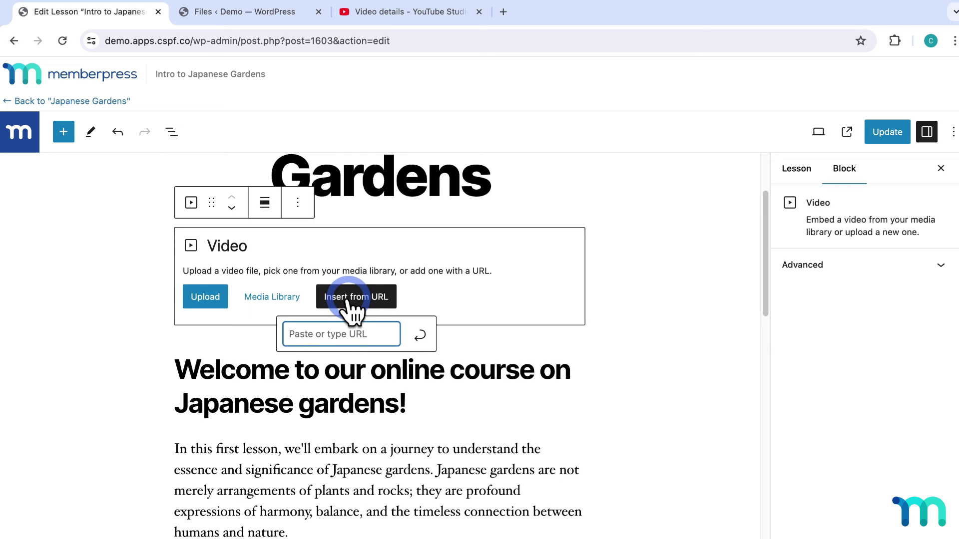
key(ctrl+v)
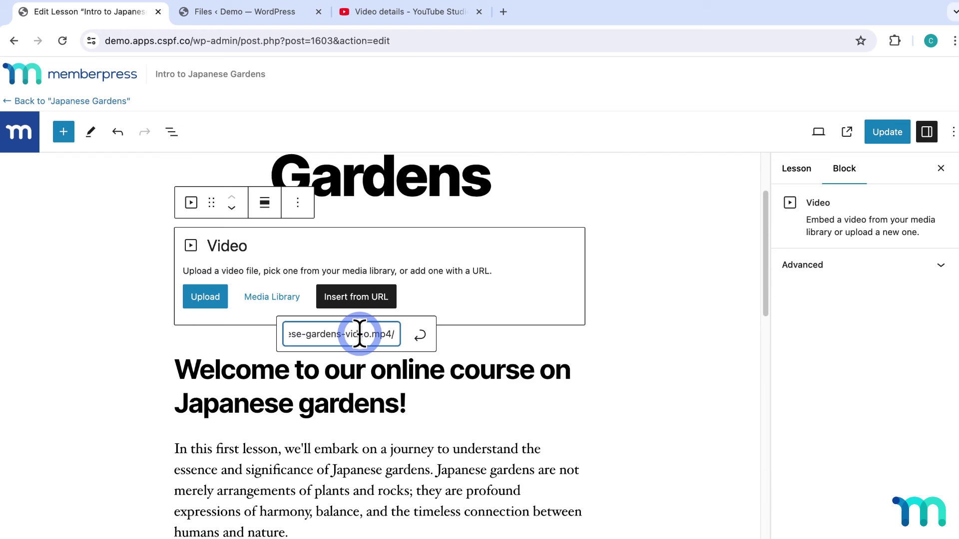
key(Return)
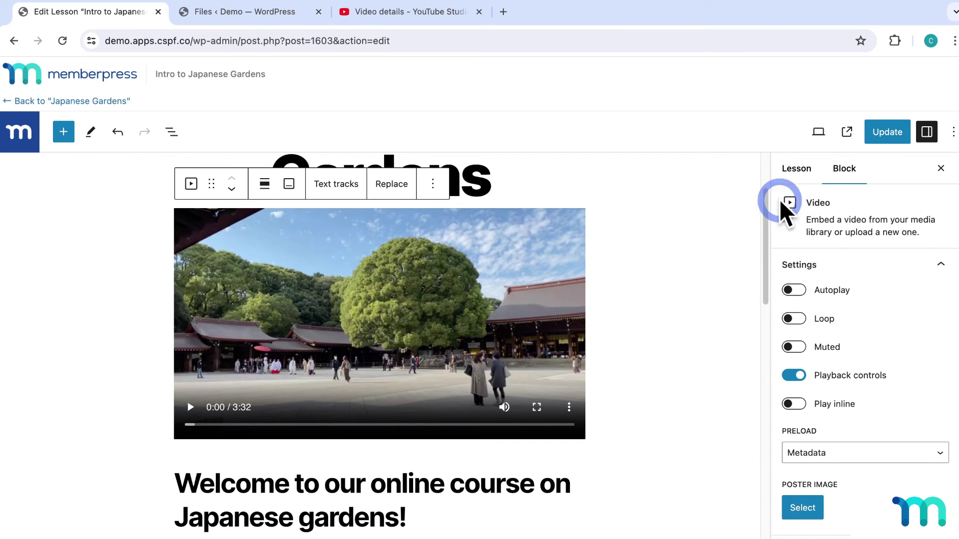
click(892, 131)
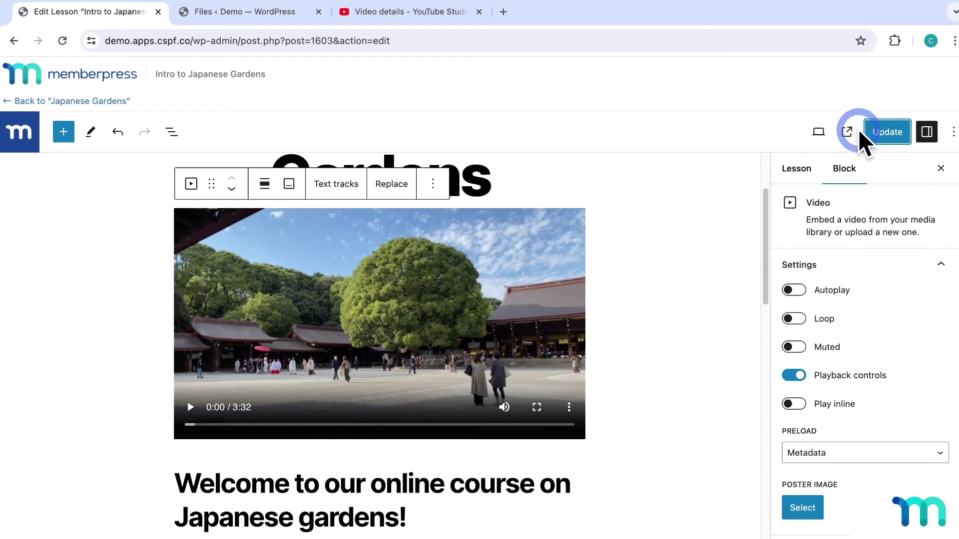
Preview the lesson's public page with its video player, then switch back to the Files list
click(848, 131)
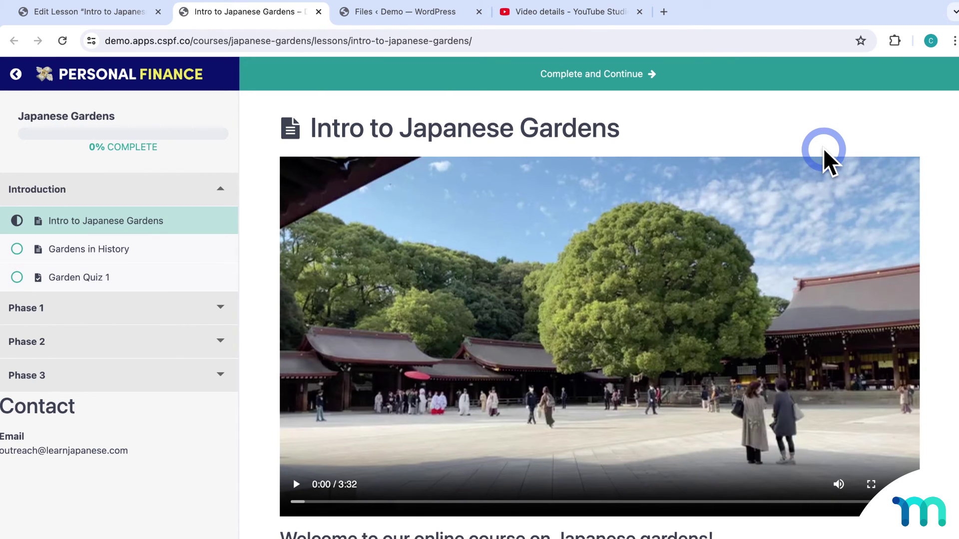
click(467, 12)
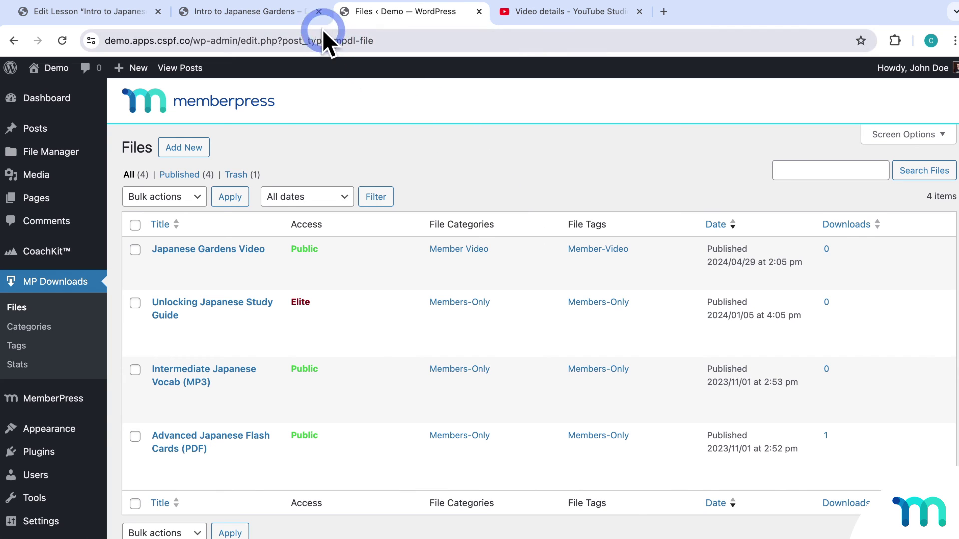
Switch to the Intro to Japanese Gardens browser tab to view the lesson preview
click(301, 18)
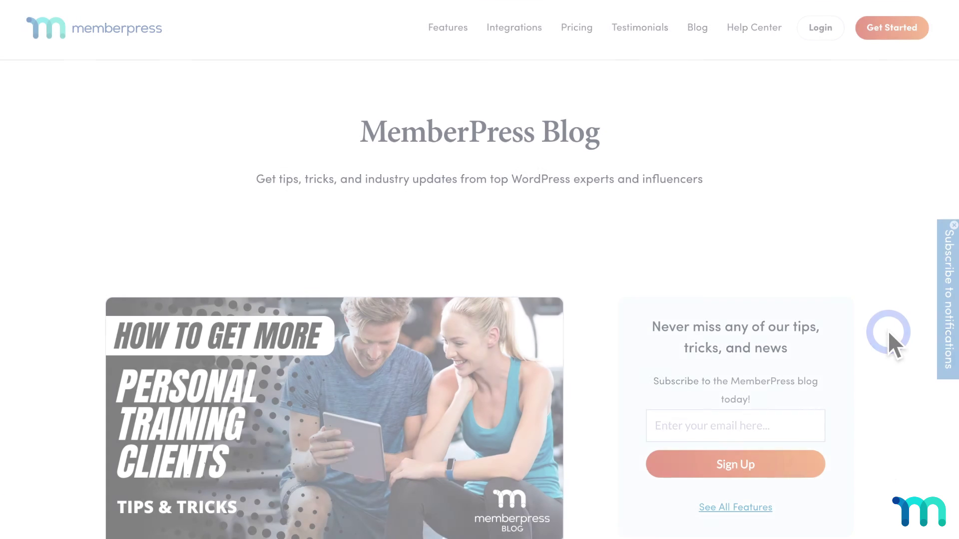
Scroll down the MemberPress Blog page toward the Connect with us social links
scroll(676, 358, down, 15)
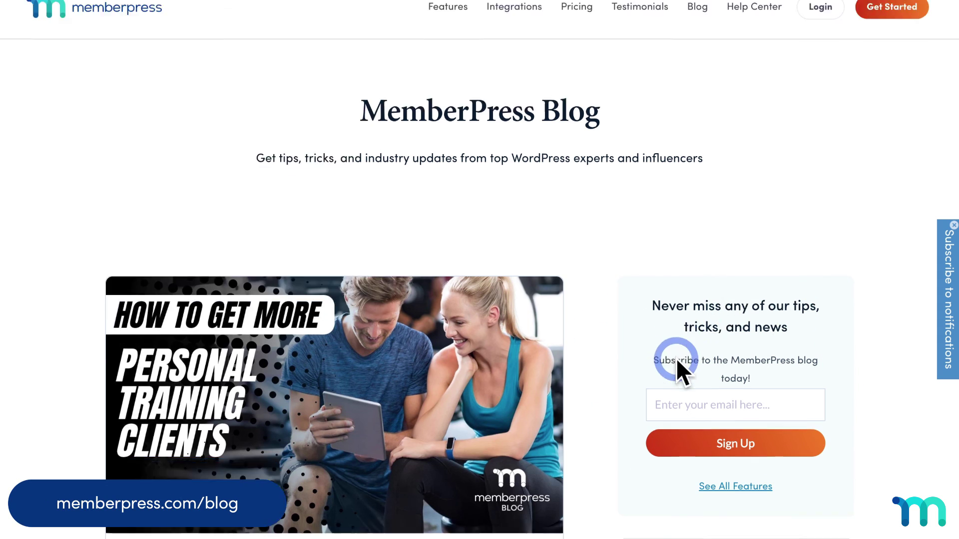